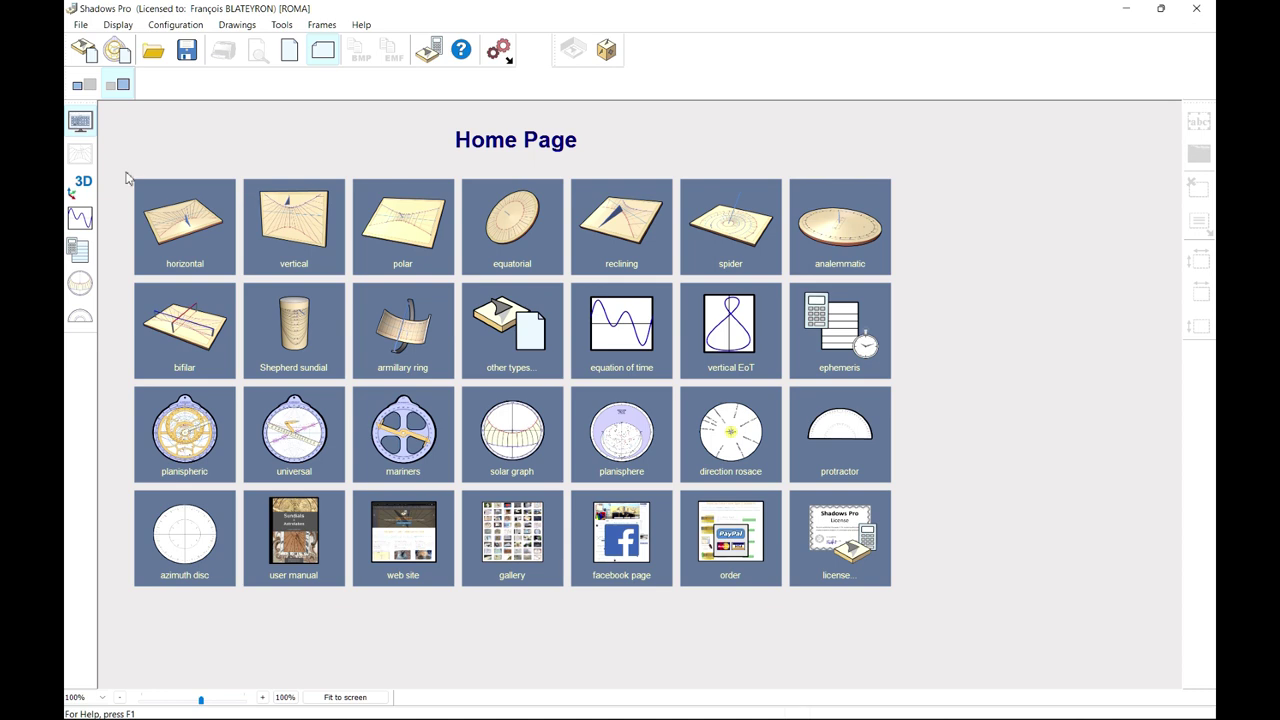
Open the 3D view and rotate the sundial to show its left side and gnomon.
left_click(79, 185)
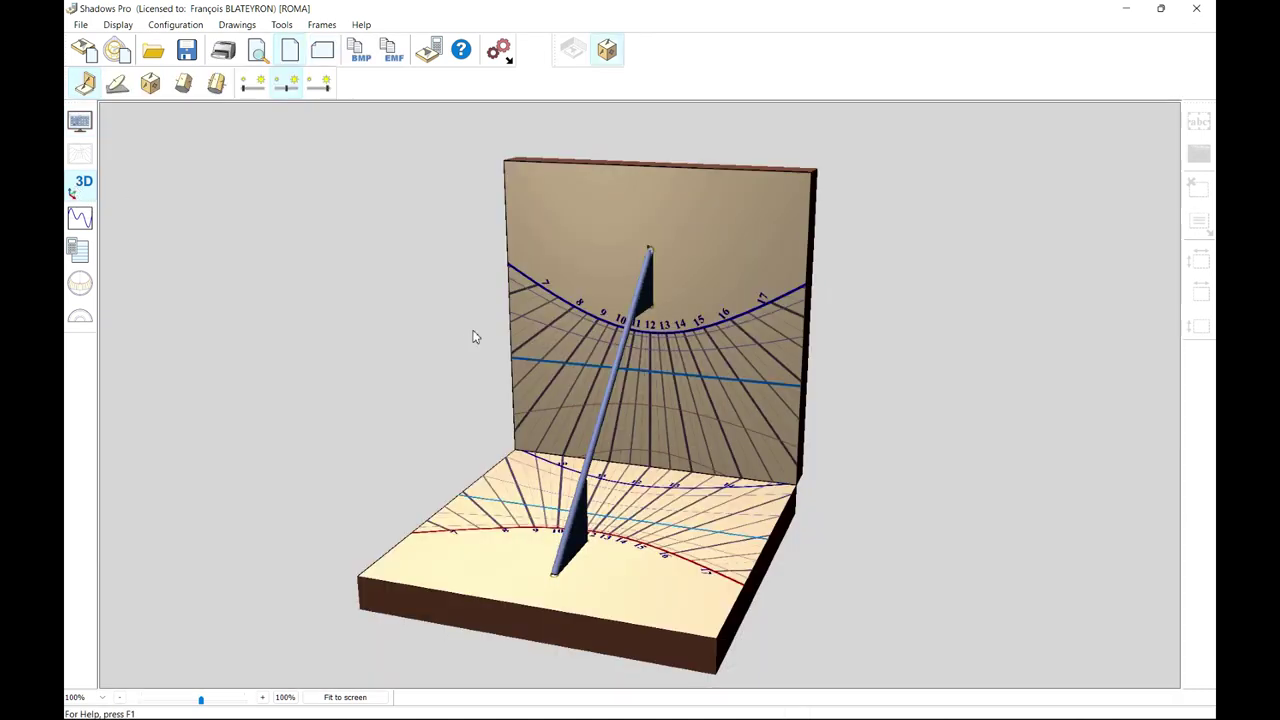
left_click_drag(697, 491, 925, 441)
left_click_drag(484, 523, 864, 523)
scroll(676, 636, "up", 5)
Swing the model round to view the vertical dial from the left-front.
left_click_drag(566, 406, 348, 457)
scroll(567, 418, "down", 5)
left_click_drag(655, 511, 306, 497)
left_click_drag(523, 543, 403, 589)
left_click_drag(578, 577, 529, 571)
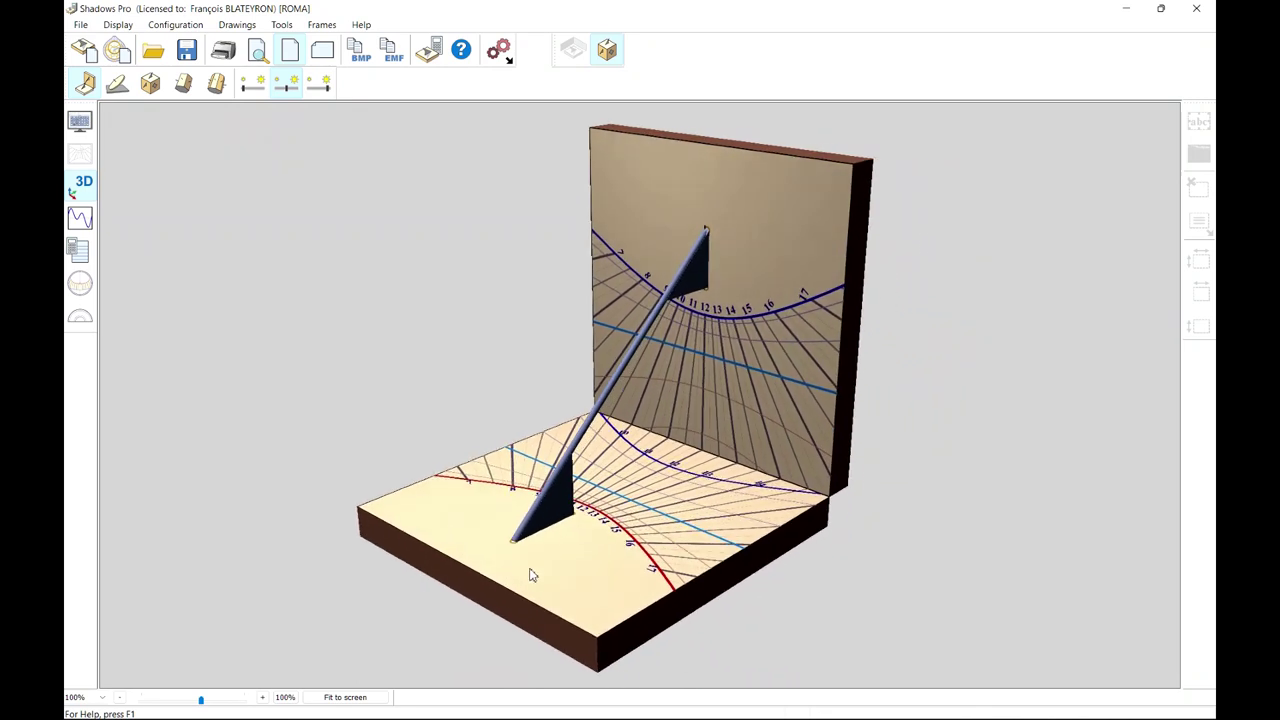
Switch to the disc-shaped sundial model and turn it to face the viewer.
left_click(117, 85)
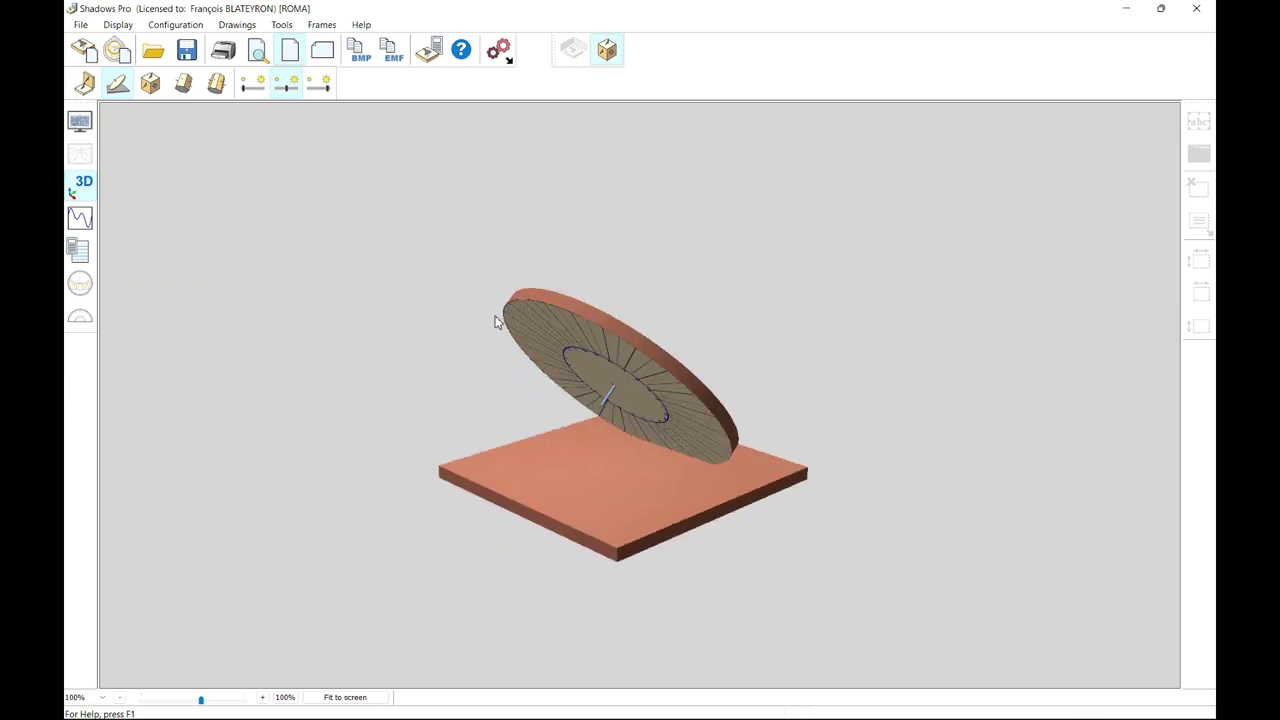
left_click_drag(426, 433, 276, 416)
scroll(537, 412, "up", 6)
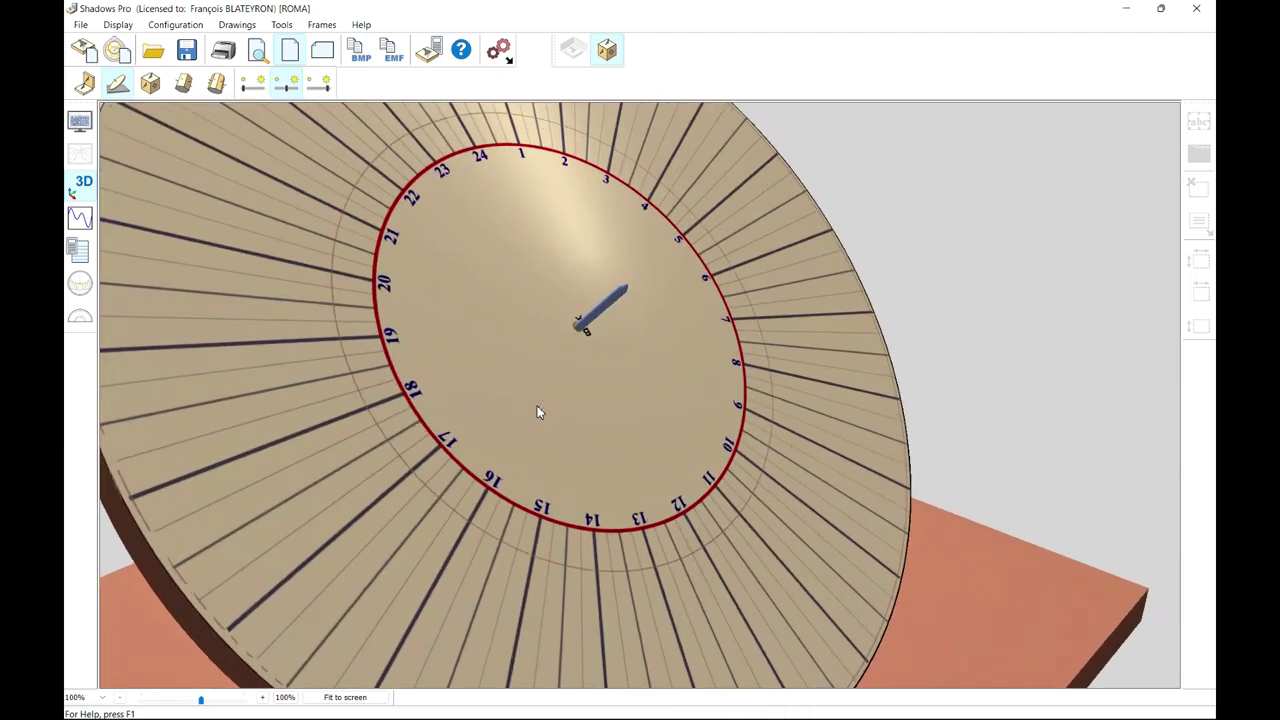
scroll(537, 412, "down", 6)
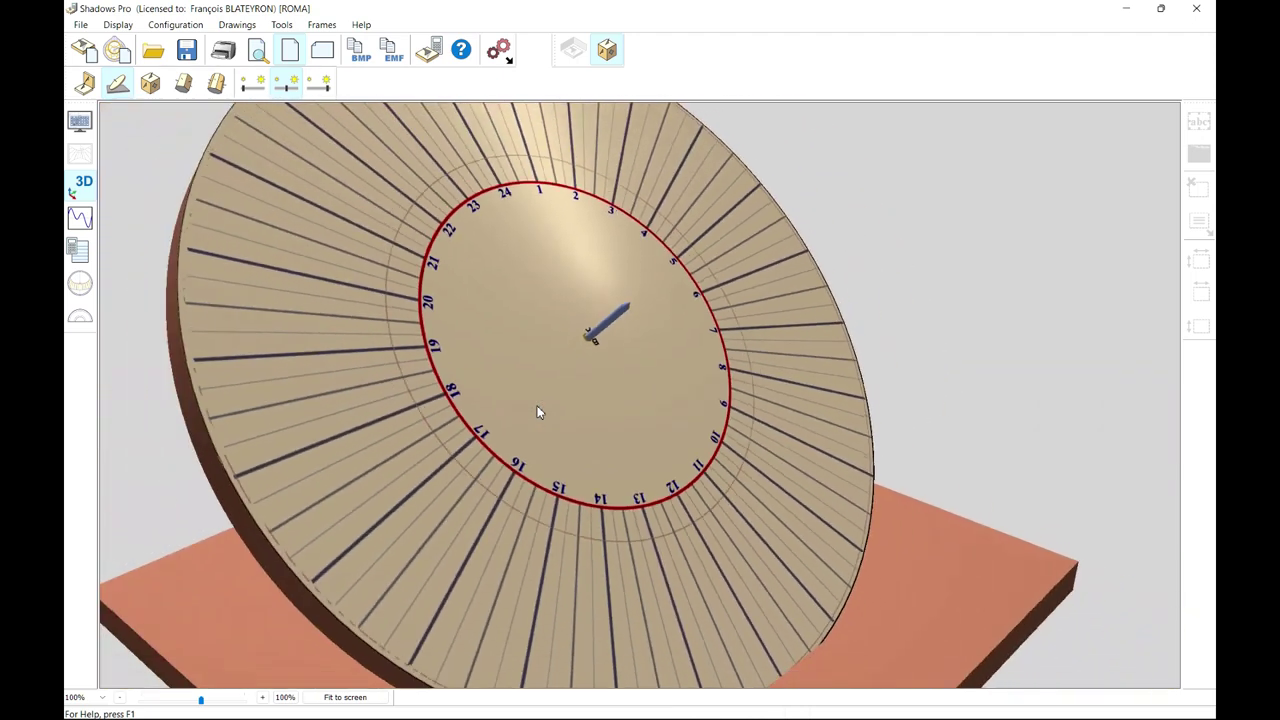
Orbit the disc between edge-on and face-on views to examine its hour ring.
left_click_drag(537, 412, 322, 474)
left_click_drag(571, 505, 426, 402)
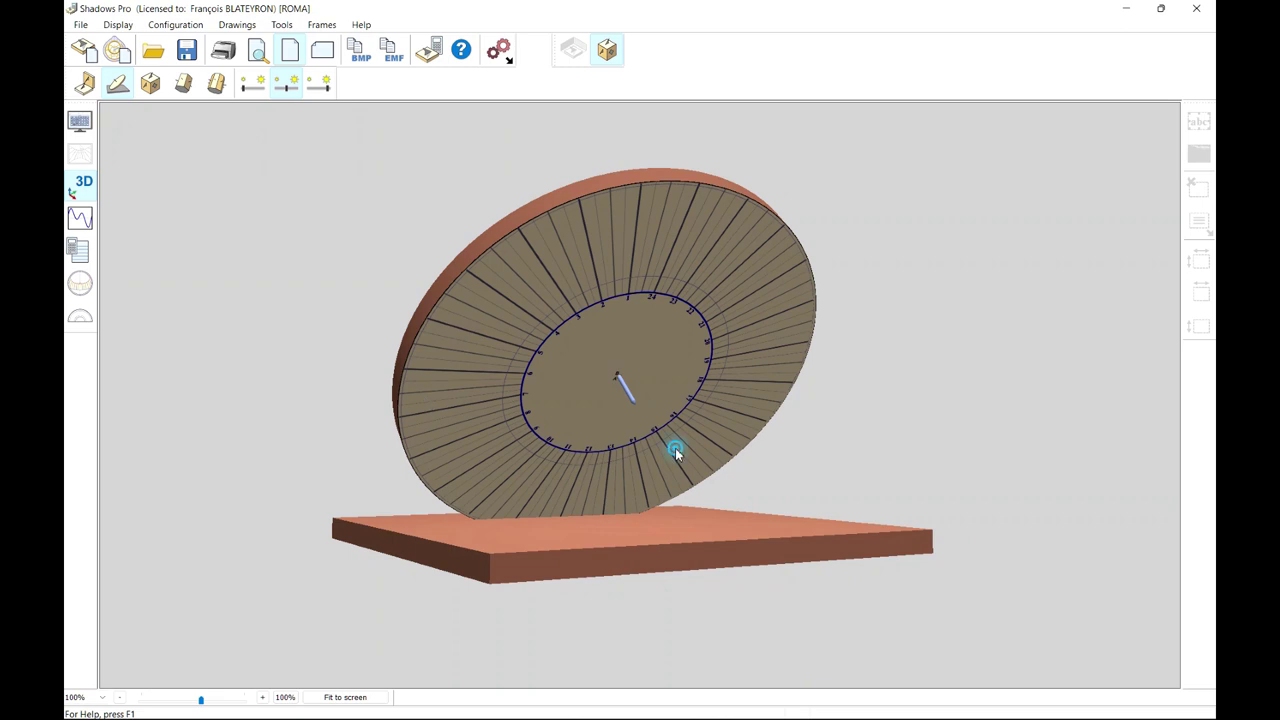
left_click_drag(675, 453, 220, 492)
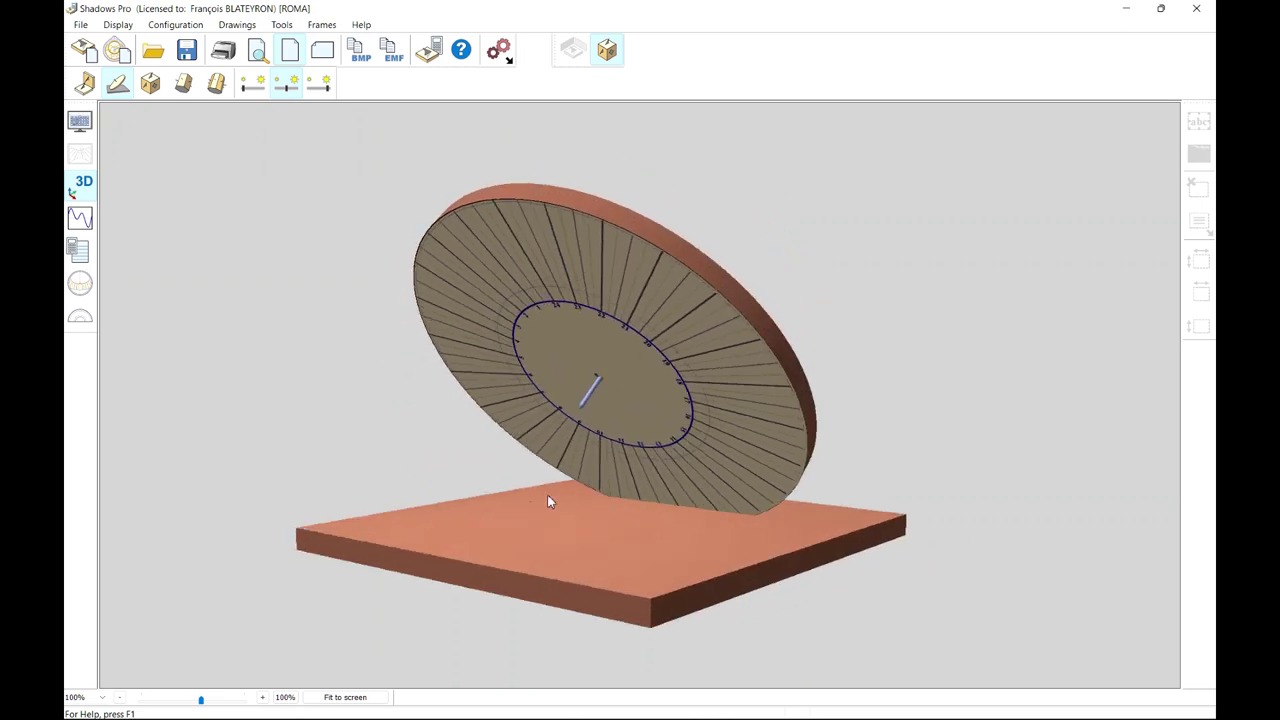
left_click_drag(547, 494, 328, 559)
left_click_drag(528, 549, 435, 630)
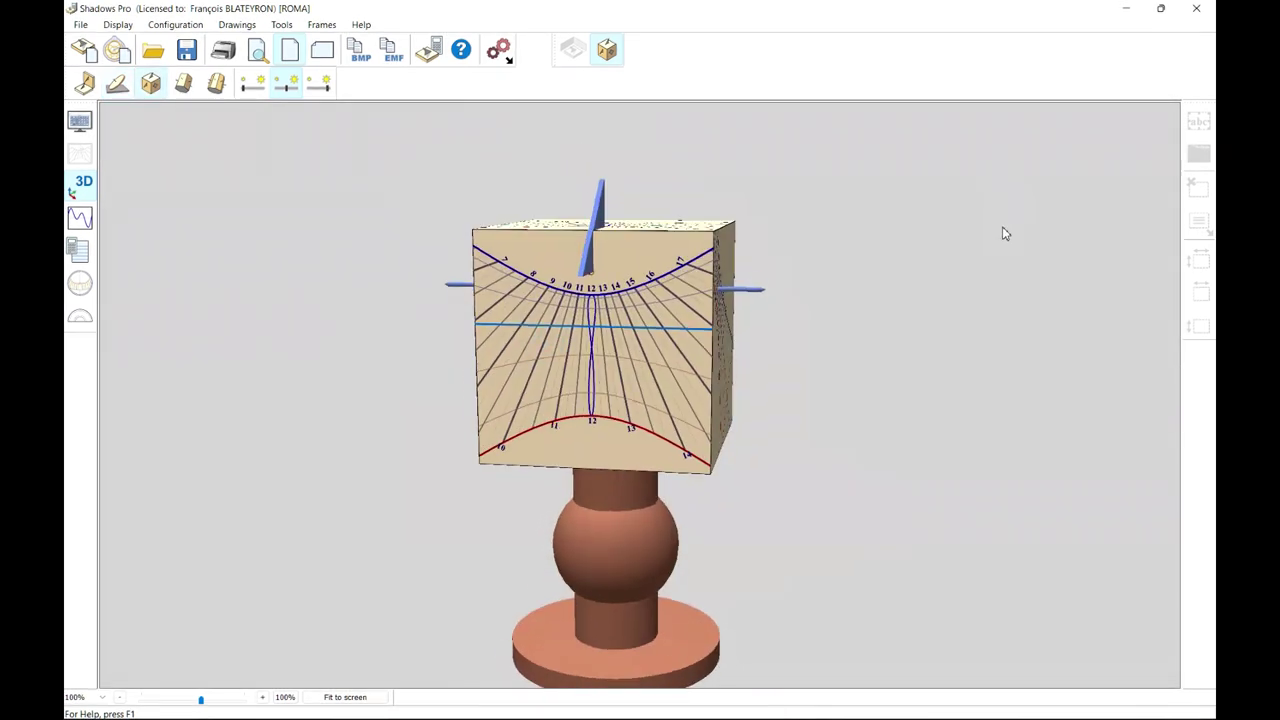
Rotate the cube sundial to show its right face, top and shaded east face.
left_click_drag(1005, 234, 893, 321)
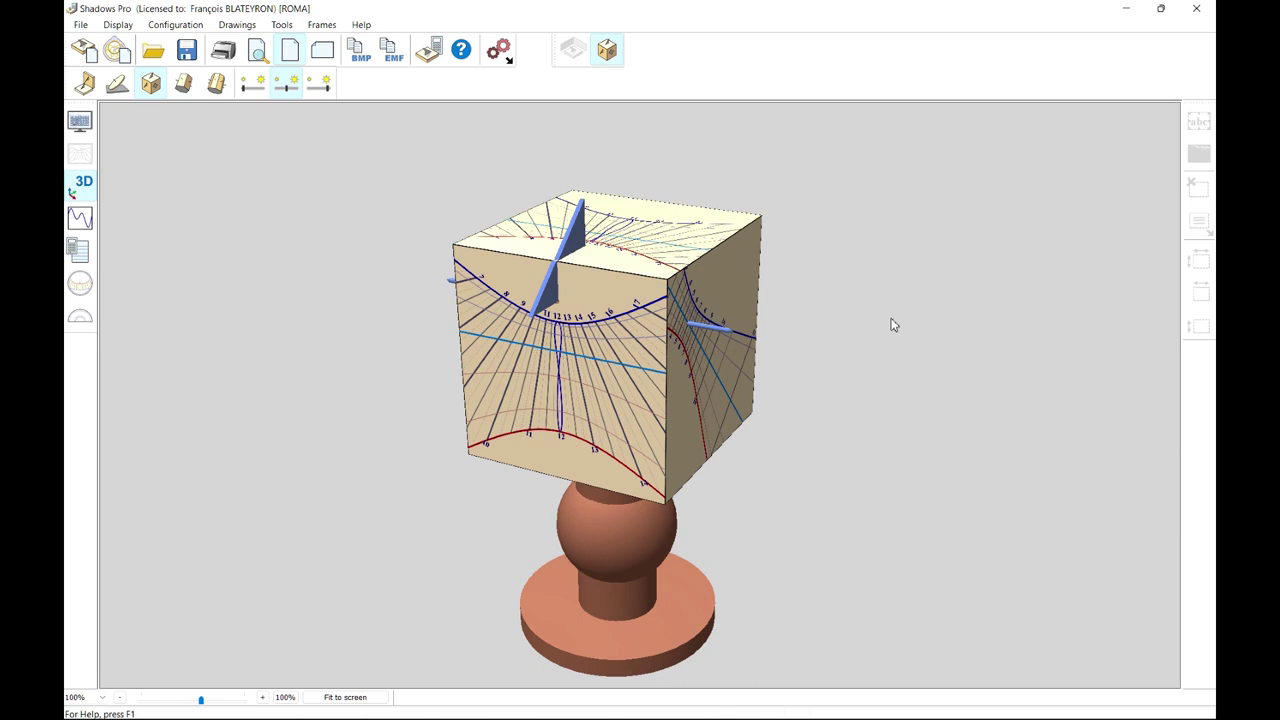
mouse_move(893, 325)
left_mouse_down()
mouse_move(686, 348)
mouse_move(600, 334)
mouse_move(592, 306)
mouse_move(787, 341)
mouse_move(963, 317)
left_mouse_up()
scroll(884, 322, "up", 3)
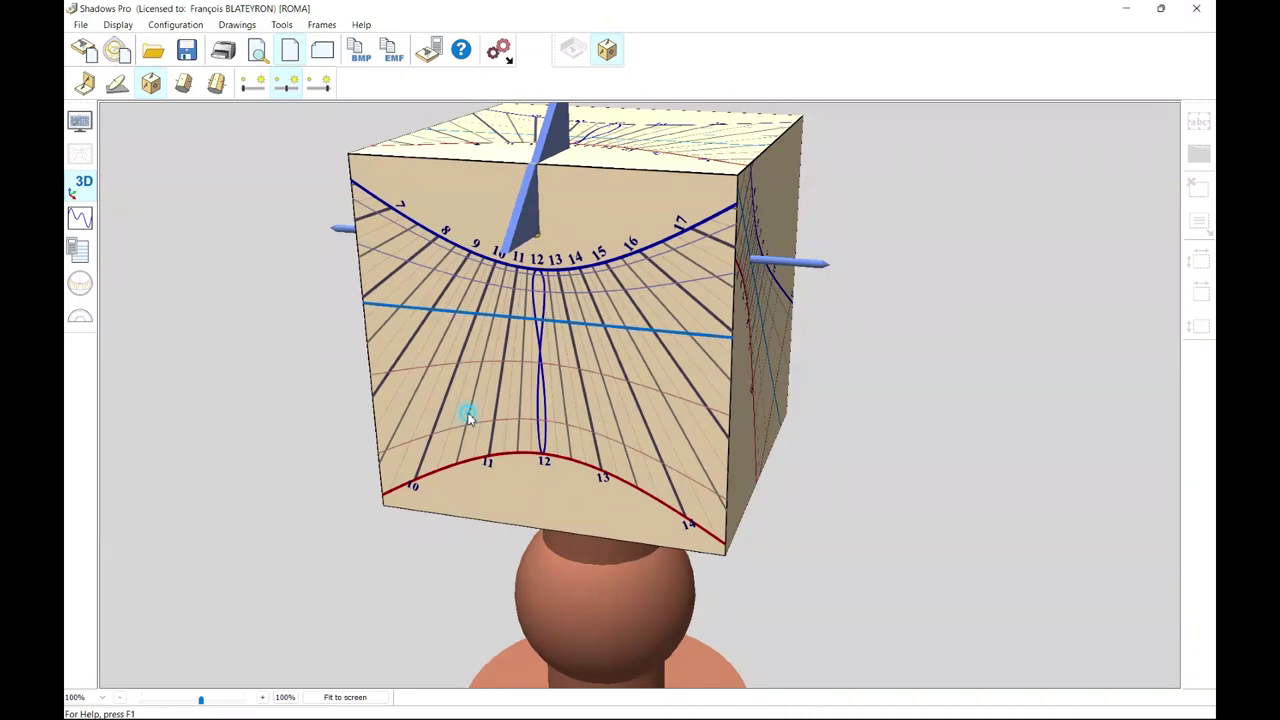
mouse_move(468, 418)
left_mouse_down()
mouse_move(917, 380)
mouse_move(975, 401)
left_mouse_up()
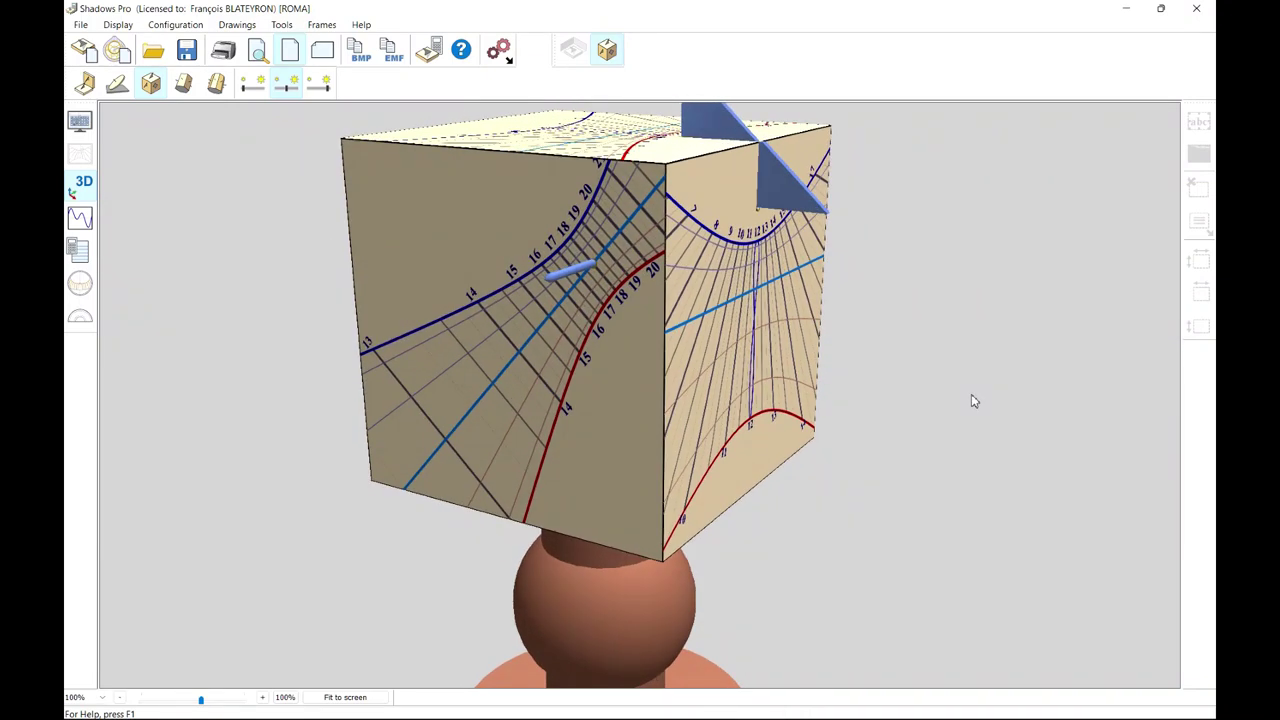
Turn a dial face toward the viewer, then orbit to see the top, sides and side-on view.
left_click_drag(475, 336, 228, 688)
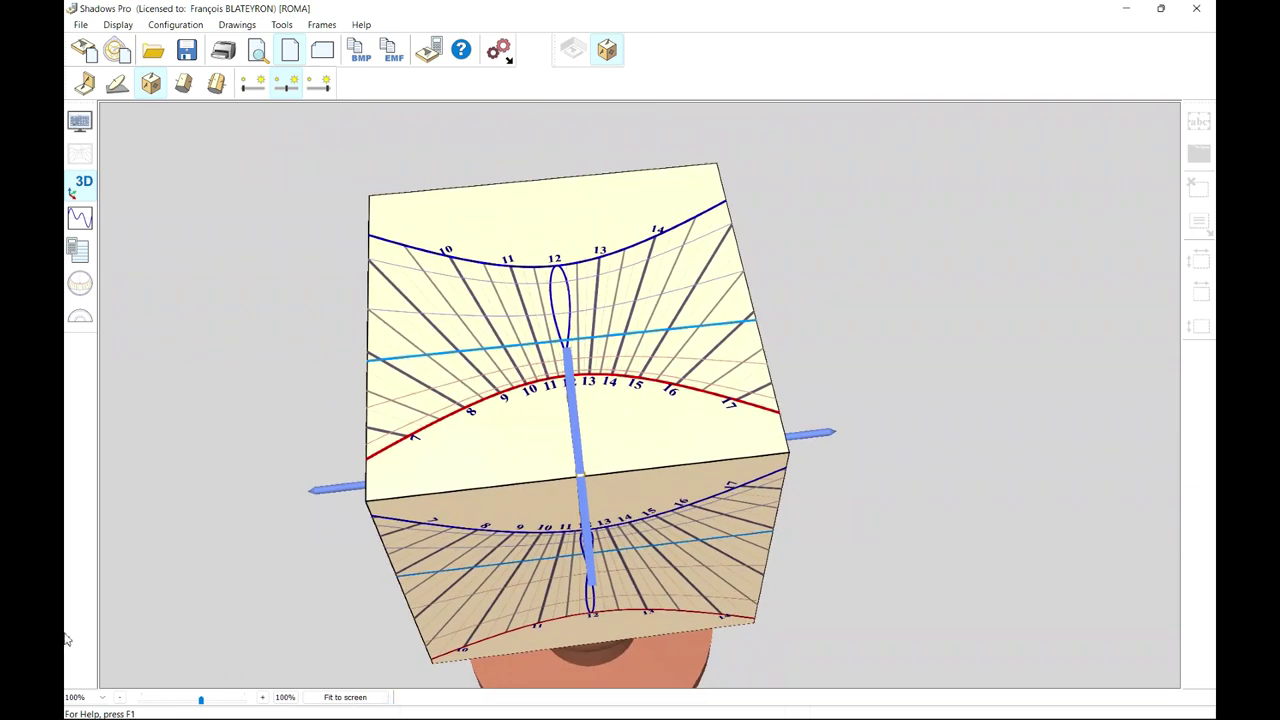
left_click_drag(238, 581, 66, 508)
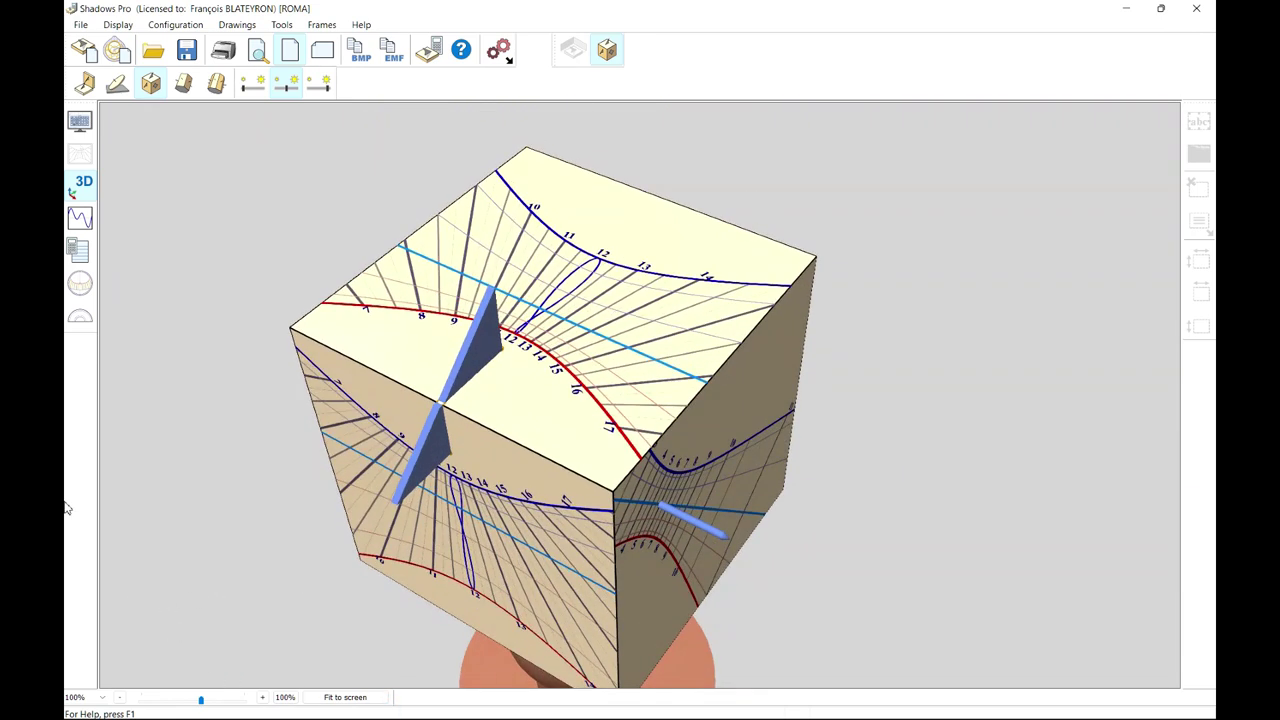
scroll(311, 420, "up", 3)
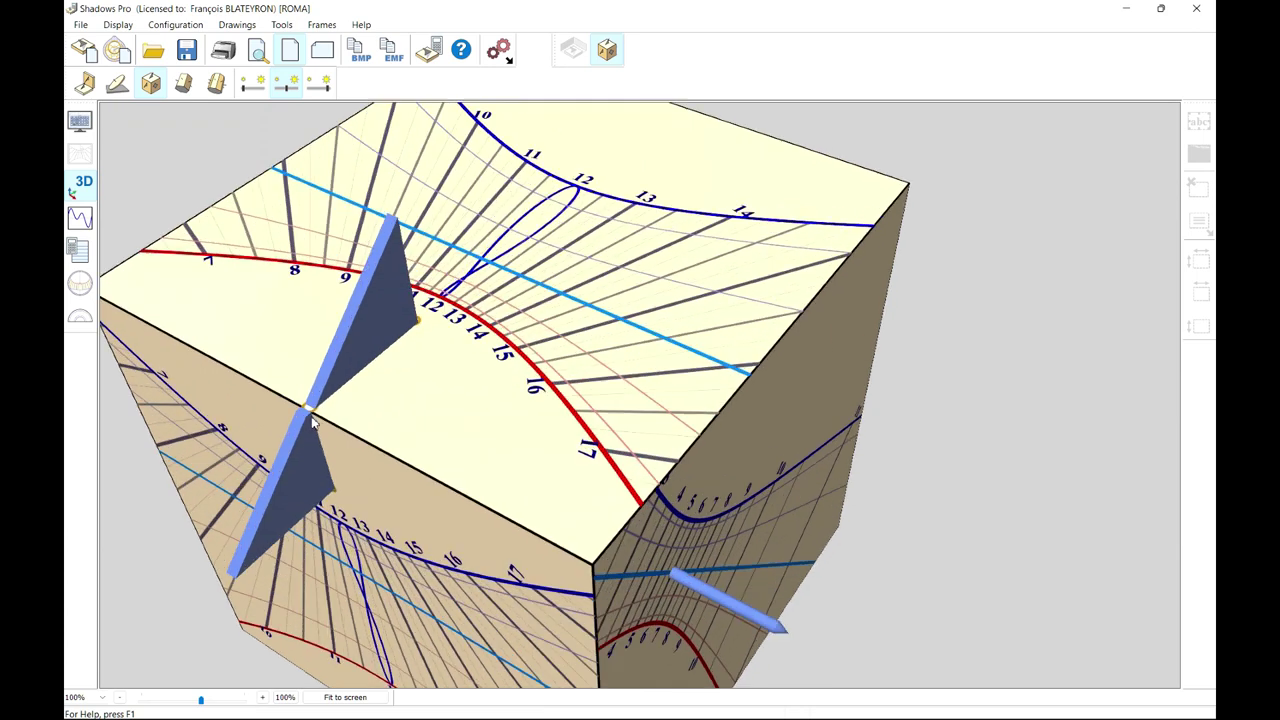
scroll(311, 420, "down", 4)
scroll(311, 422, "down", 2)
left_click_drag(395, 425, 409, 314)
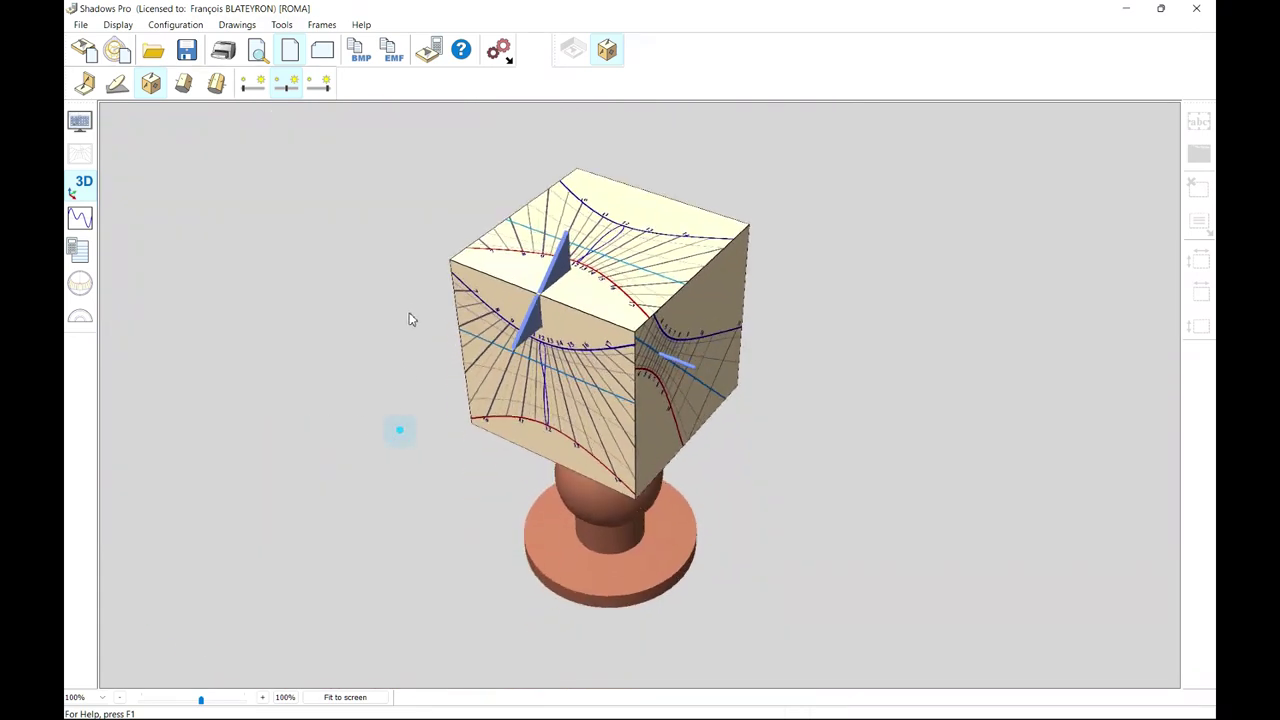
left_click_drag(437, 424, 446, 255)
Show the octagonal multiple sundial model and tilt it to reveal another dial face.
left_click(183, 83)
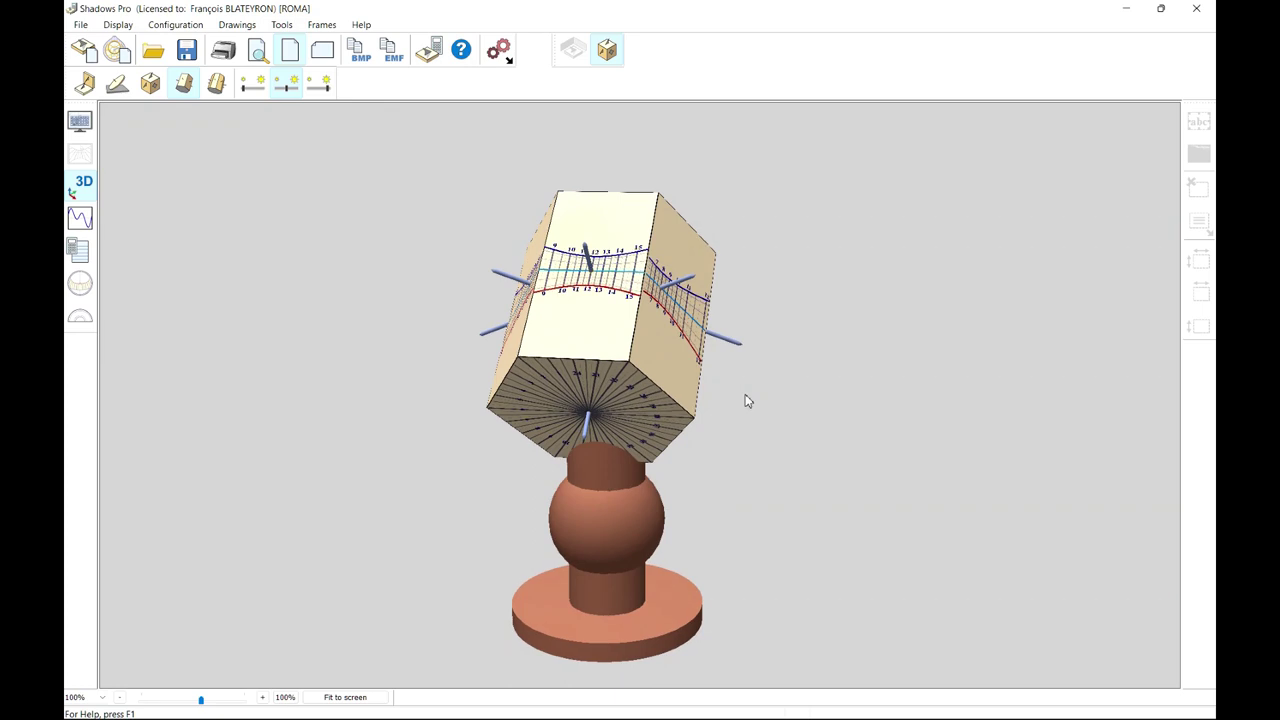
scroll(745, 400, "up", 3)
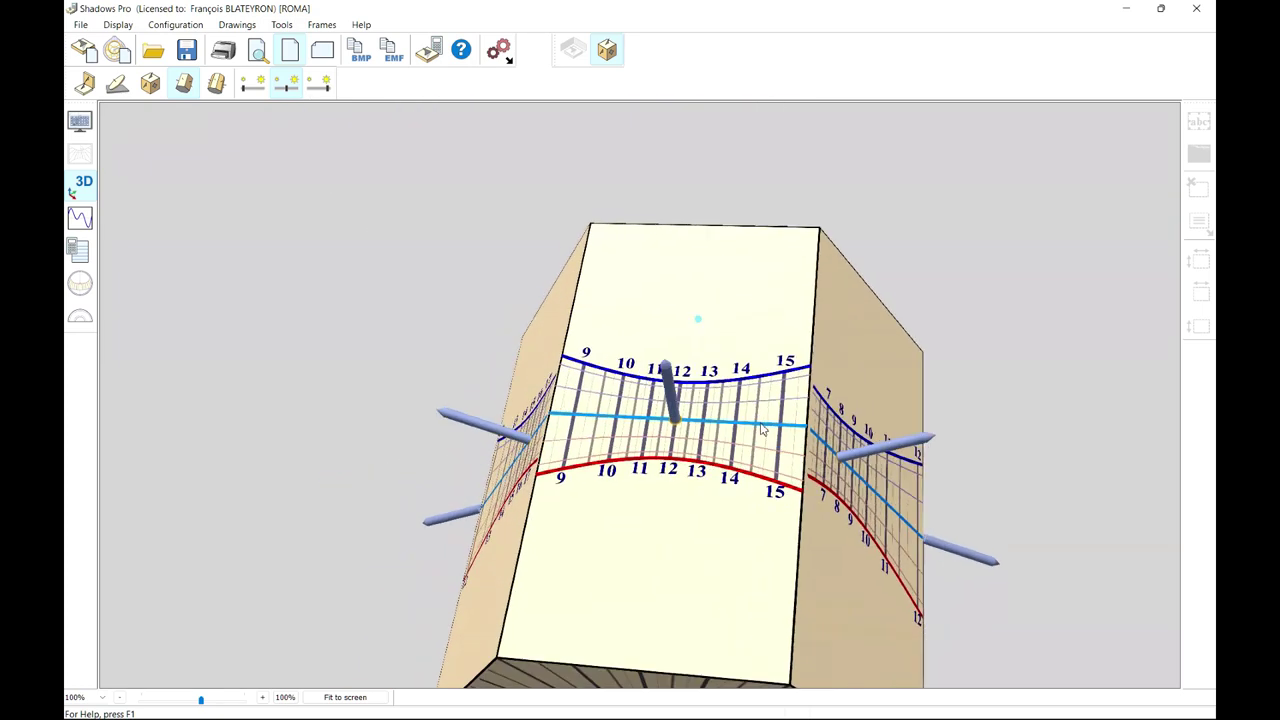
left_click_drag(560, 417, 940, 397)
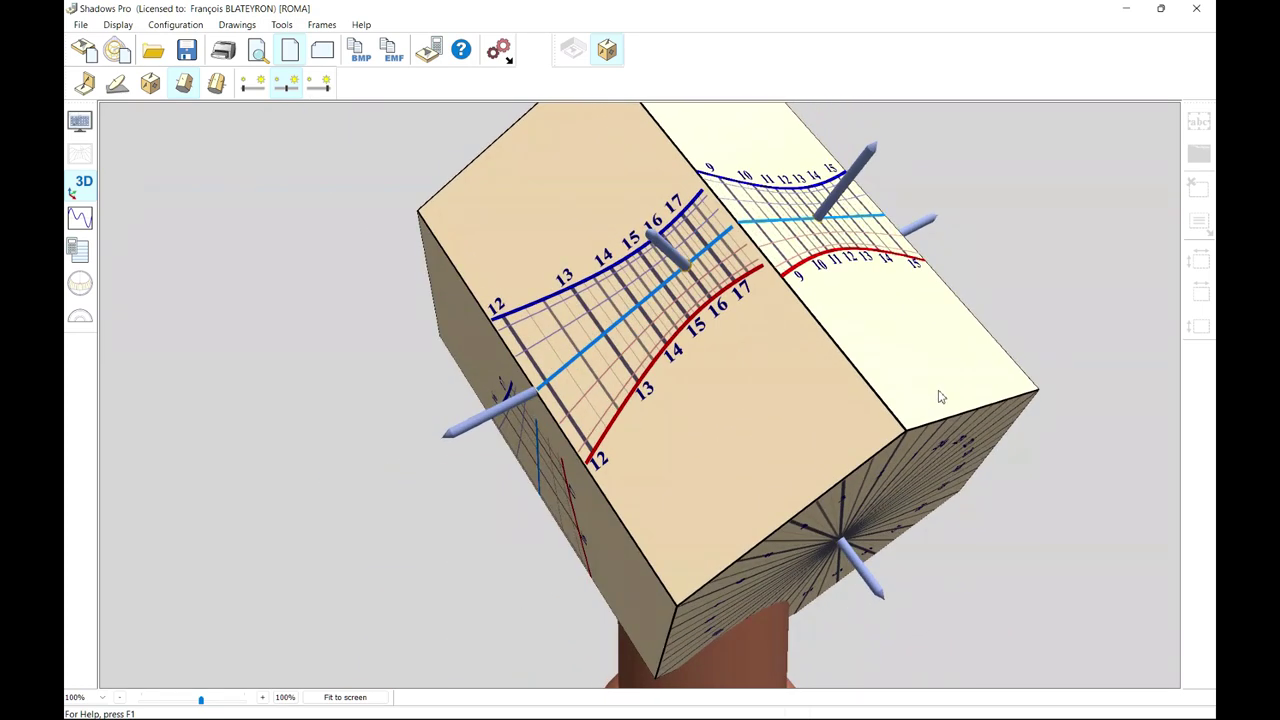
Keep turning the model to show its octagonal top and both dial faces, ending on the whole model.
left_click_drag(679, 428, 997, 317)
left_click_drag(660, 429, 1096, 459)
left_click_drag(778, 490, 1068, 509)
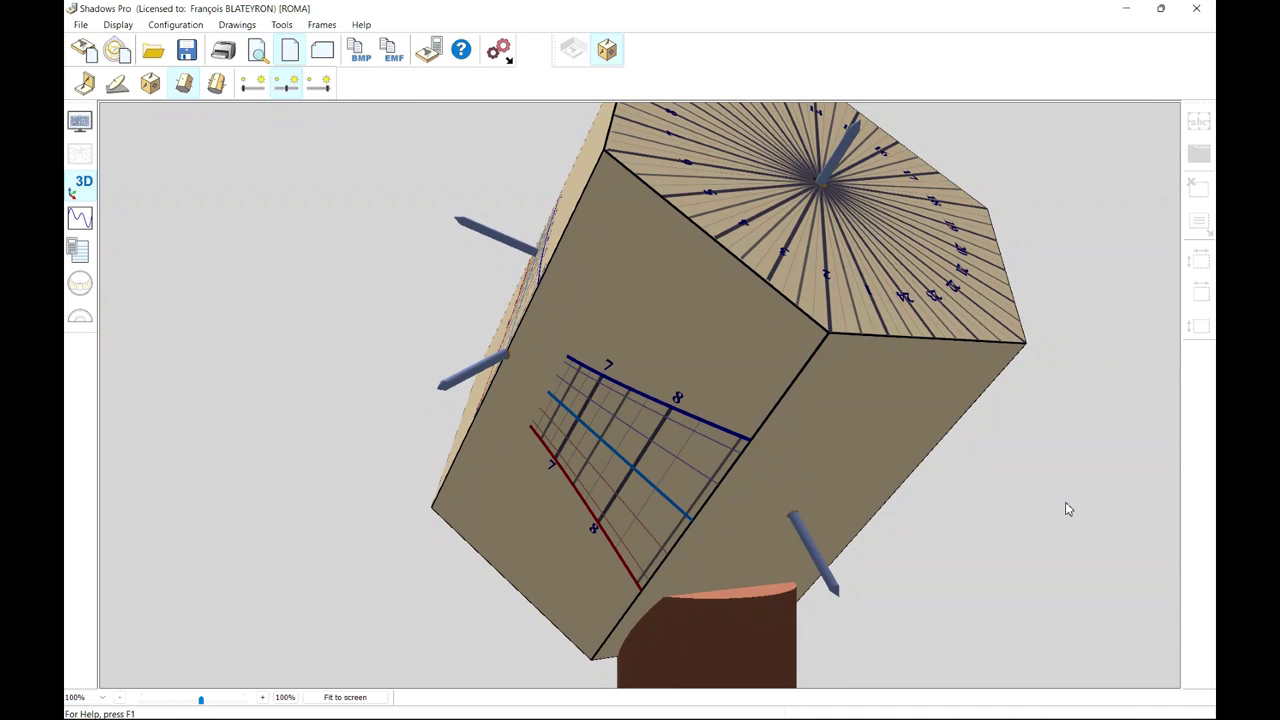
left_click_drag(751, 512, 757, 431)
scroll(811, 521, "up", 3)
scroll(811, 521, "down", 6)
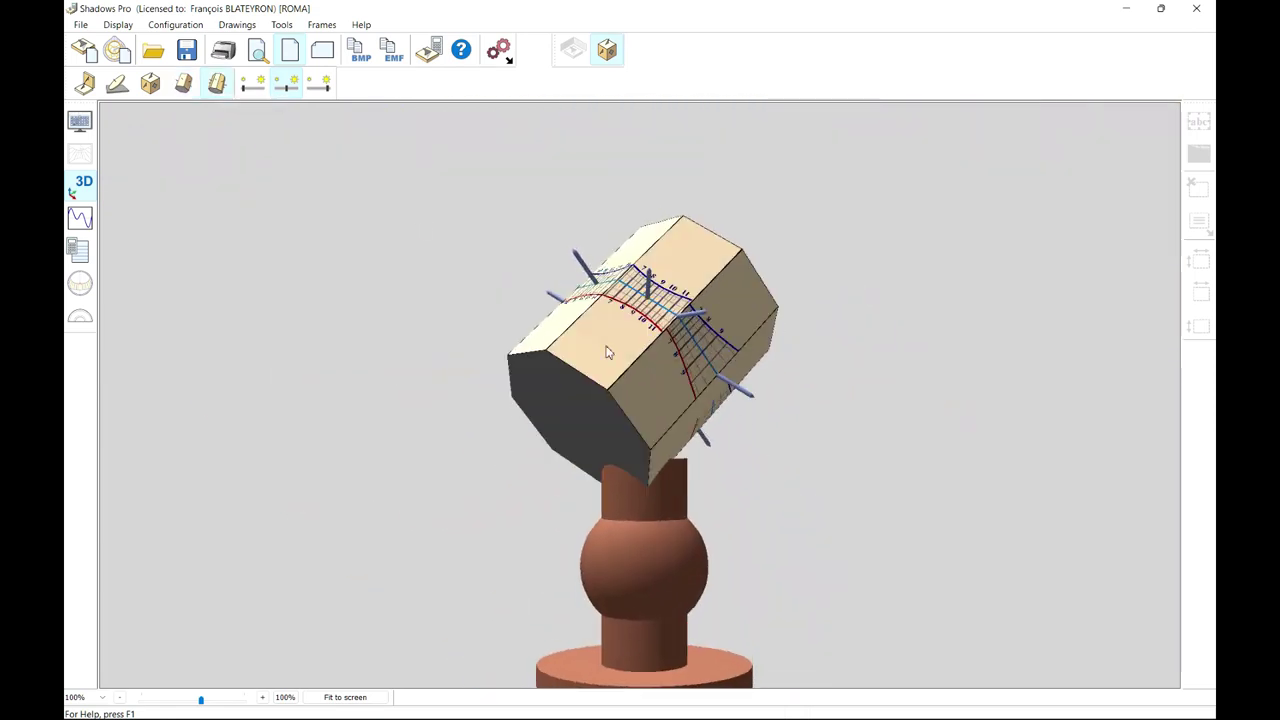
scroll(654, 380, "up", 5)
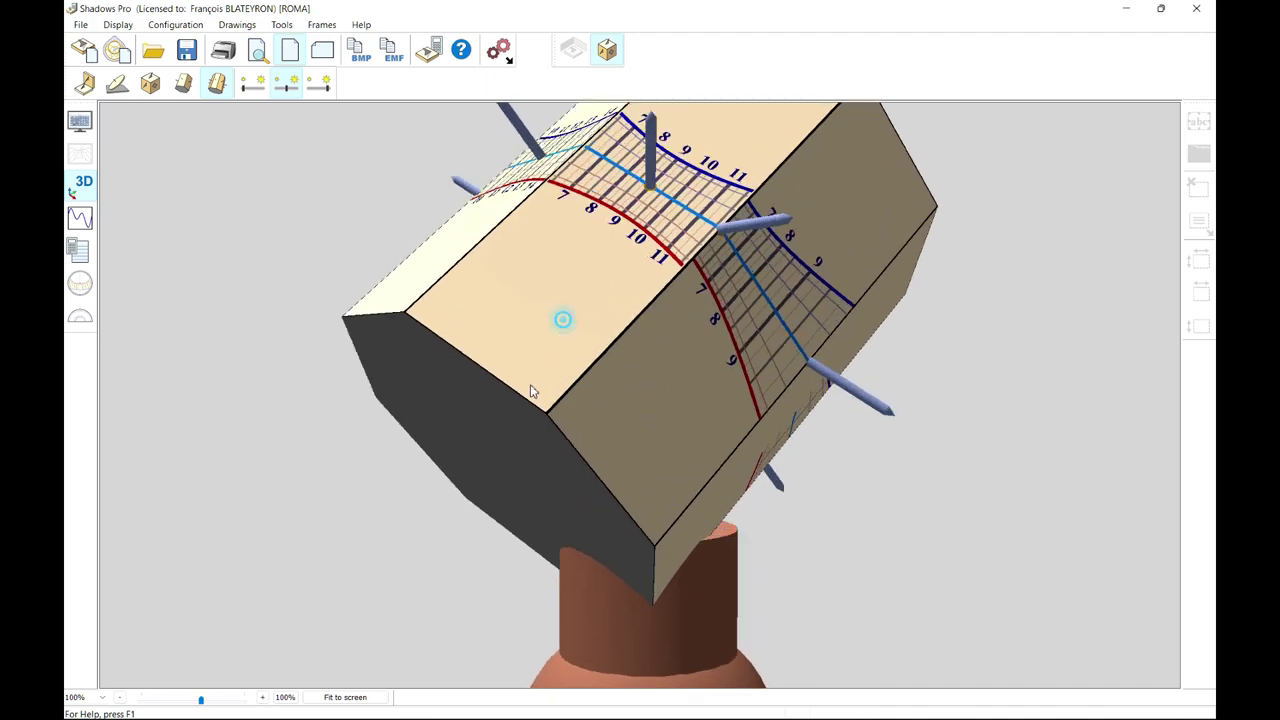
left_click_drag(532, 391, 435, 492)
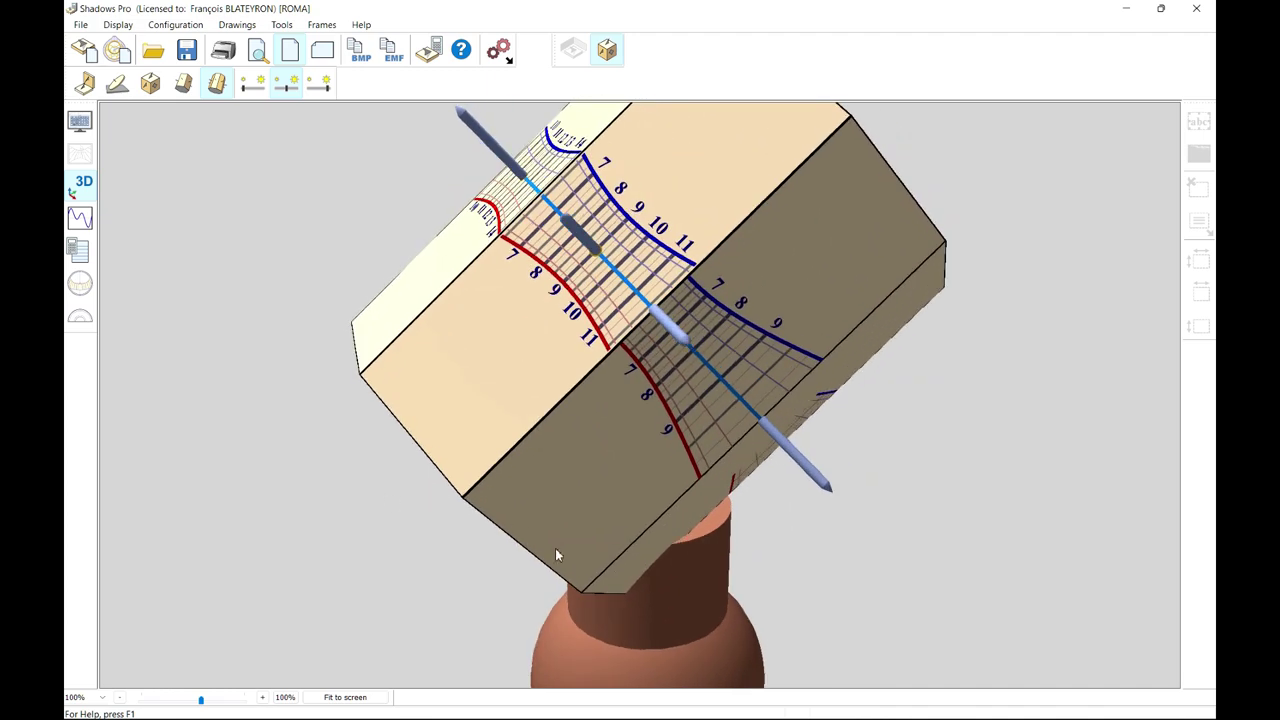
left_click_drag(557, 555, 66, 606)
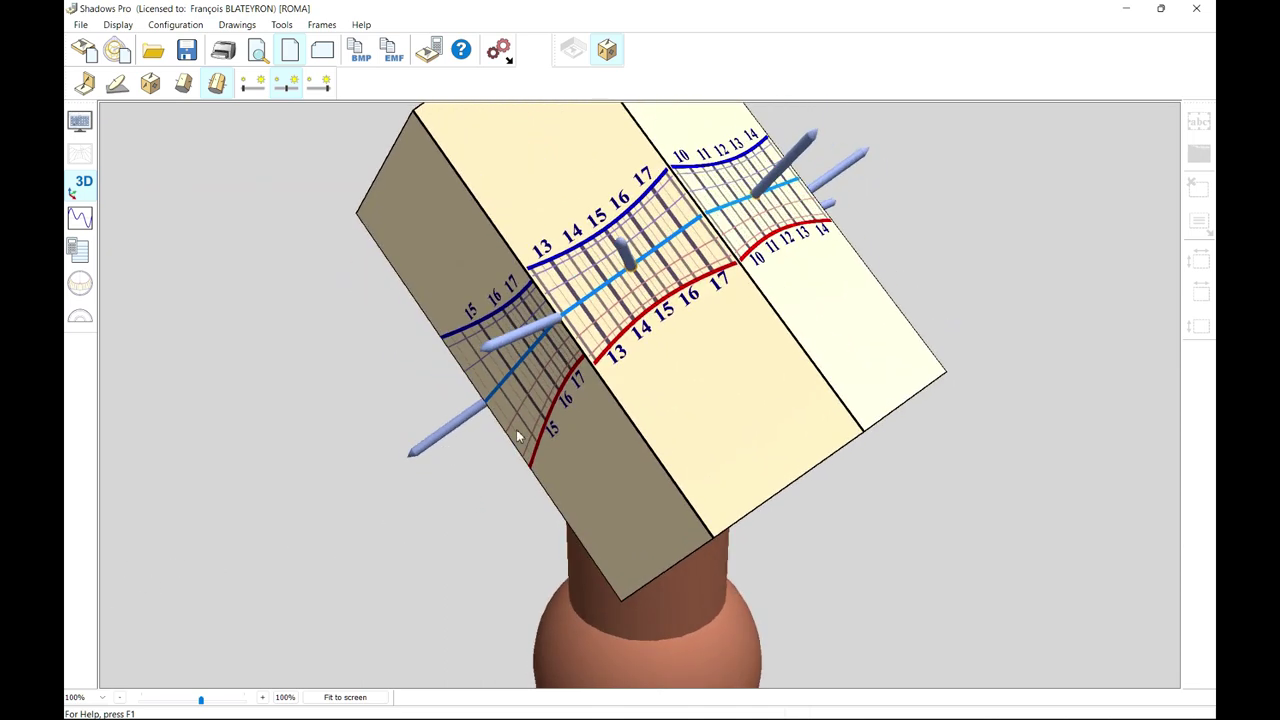
left_click_drag(518, 436, 1099, 259)
scroll(259, 483, "down", 5)
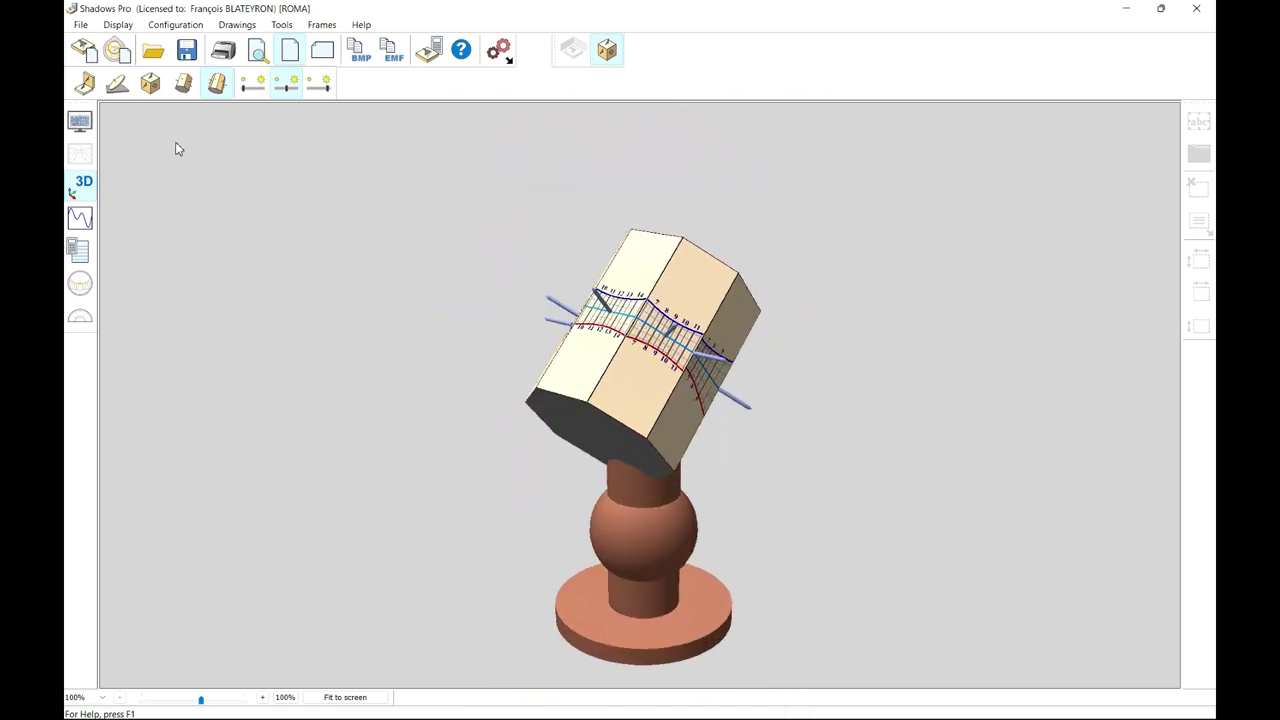
Export the sundial as the OBJ 3D model octo, then open octo.obj in MeshLab.
left_click(81, 26)
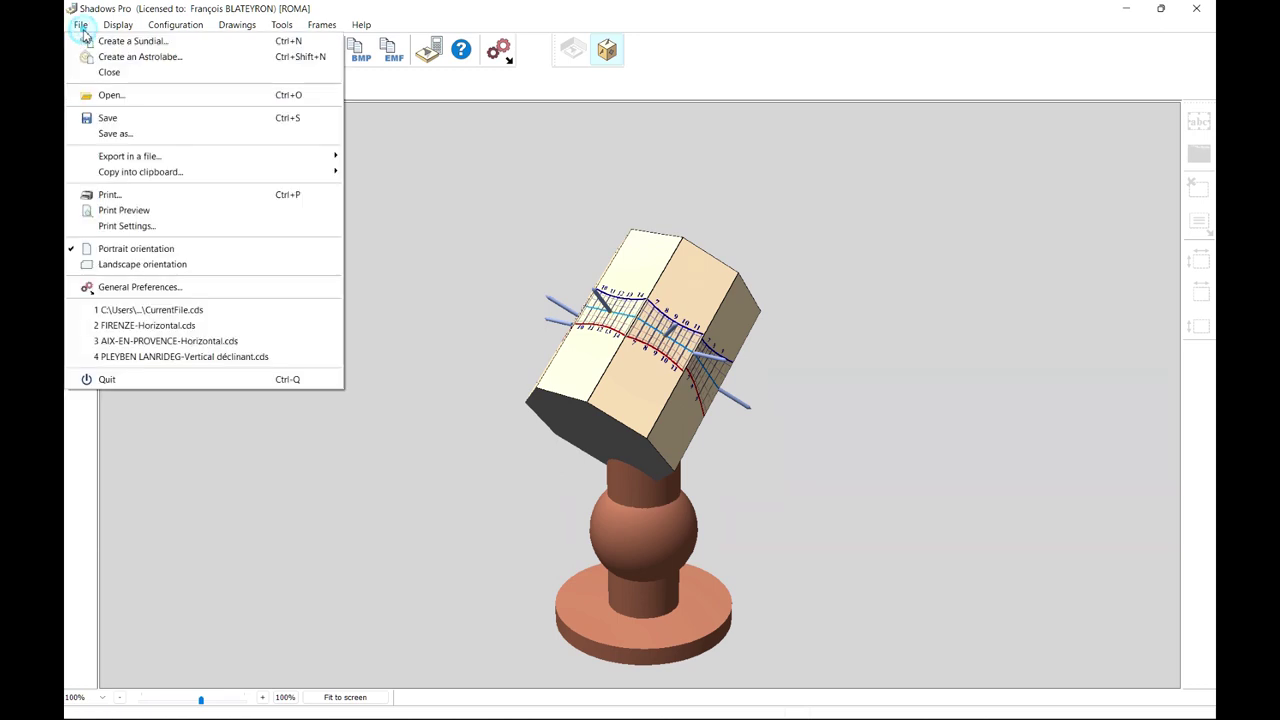
mouse_move(222, 160)
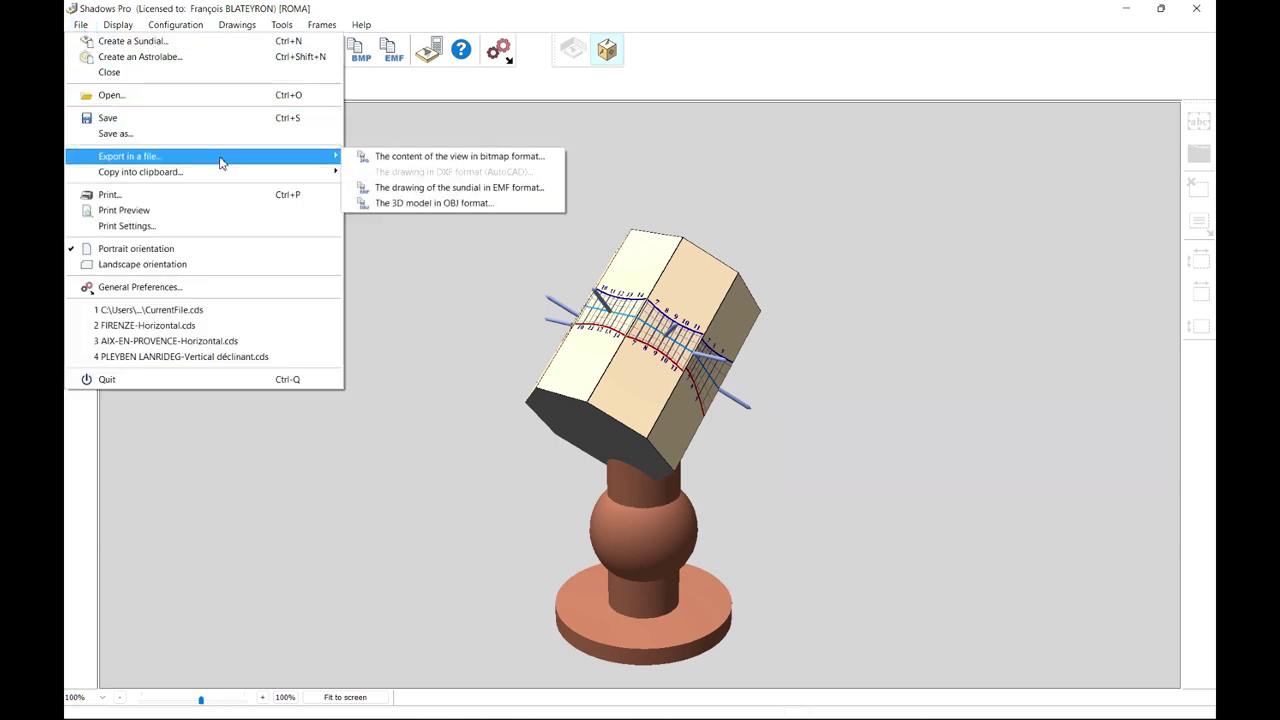
left_click(508, 204)
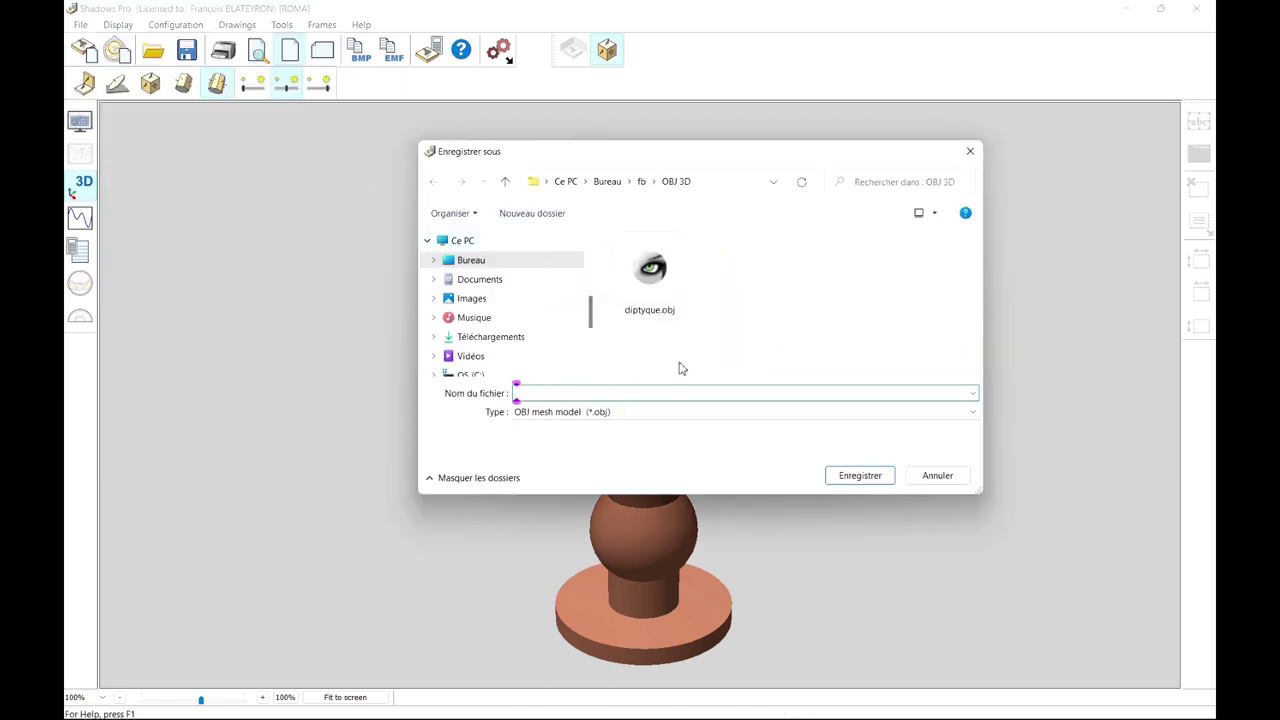
type("octo")
left_click(860, 475)
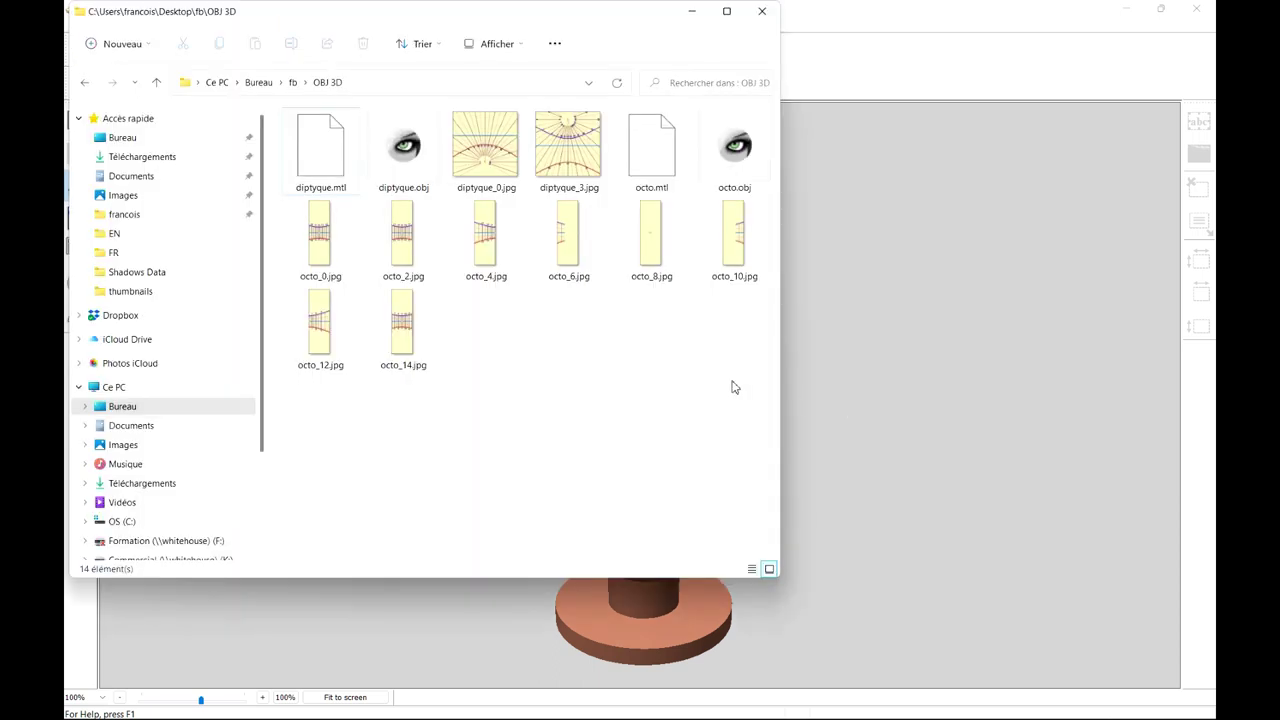
left_click(752, 169)
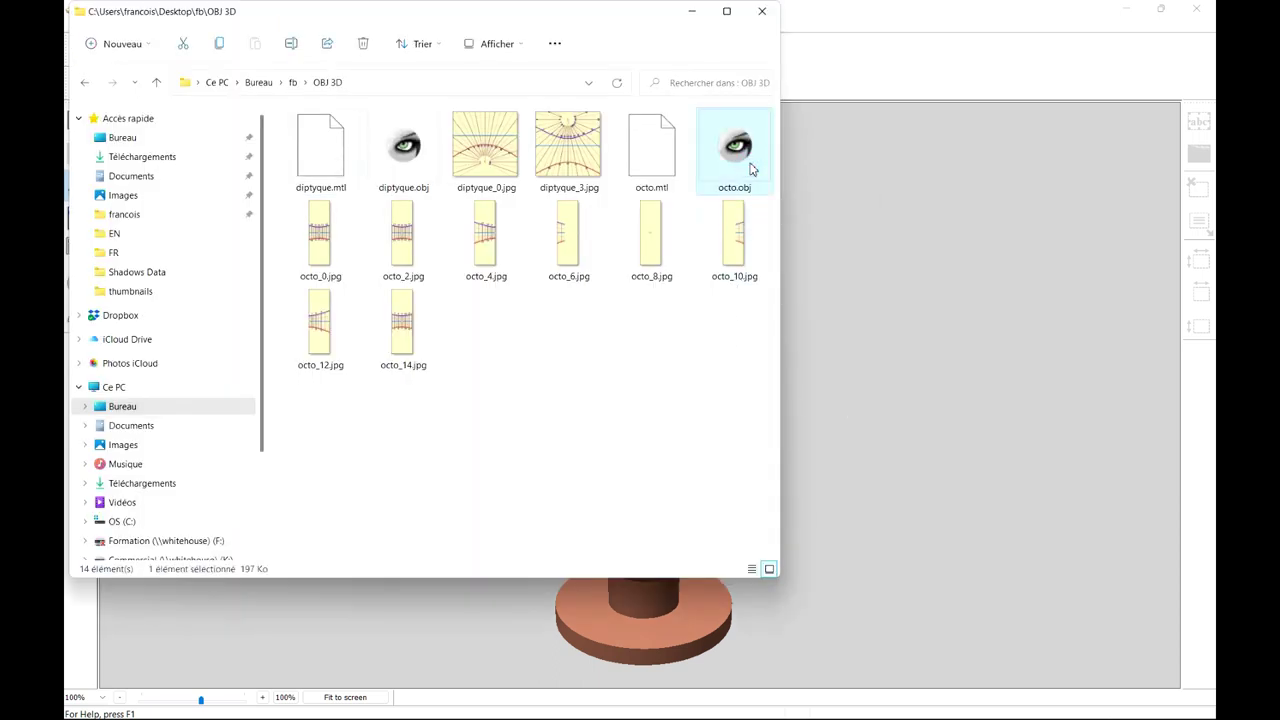
double_click(752, 169)
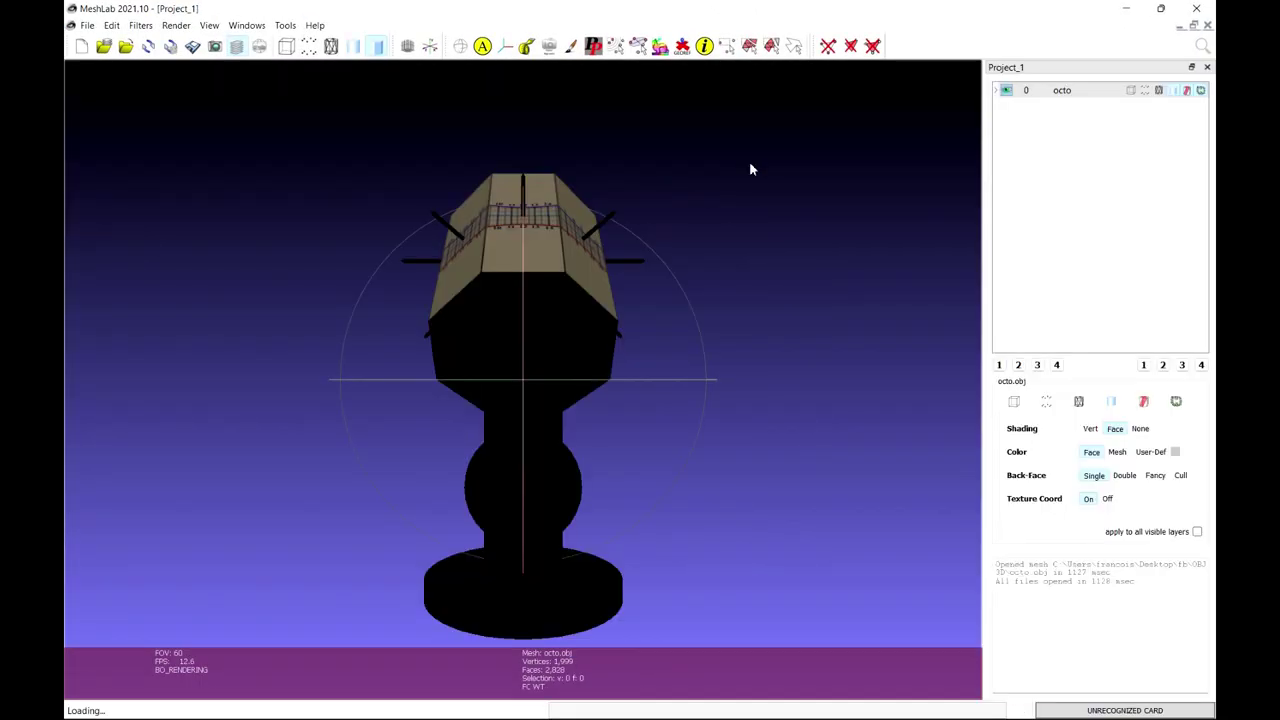
Orbit the loaded octo.obj mesh to check its textured dial faces.
left_click_drag(709, 289, 533, 432)
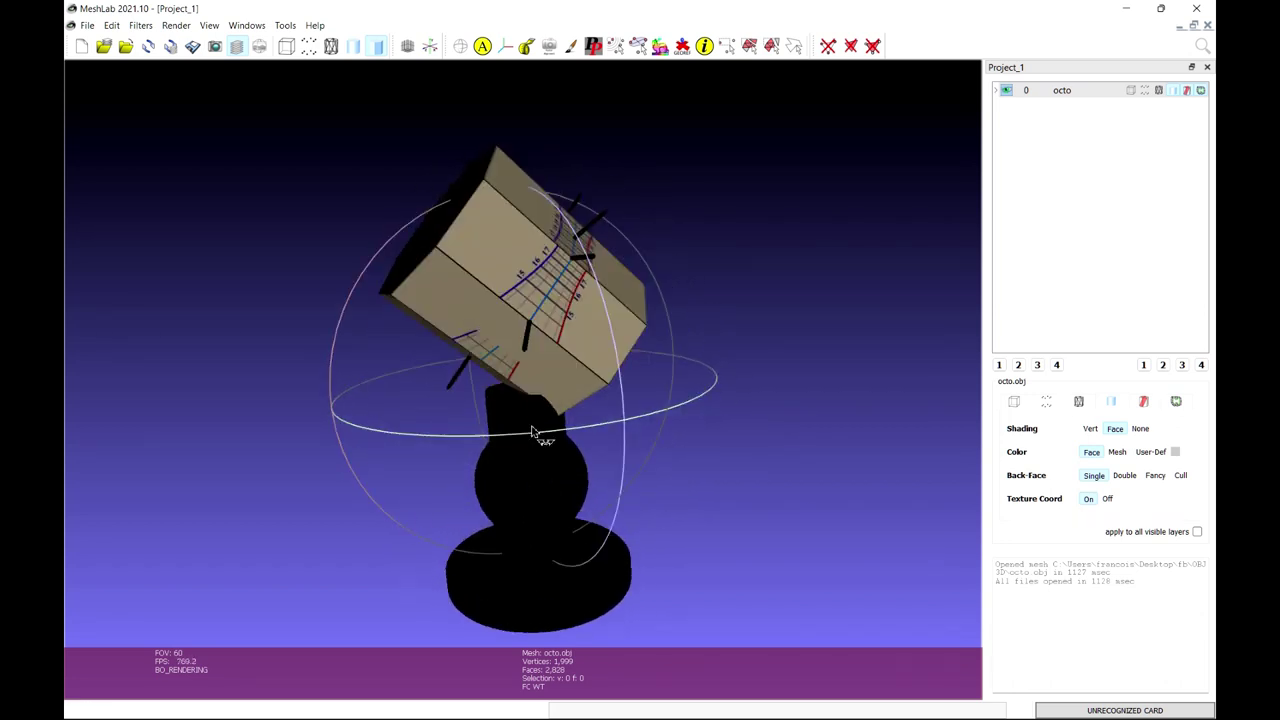